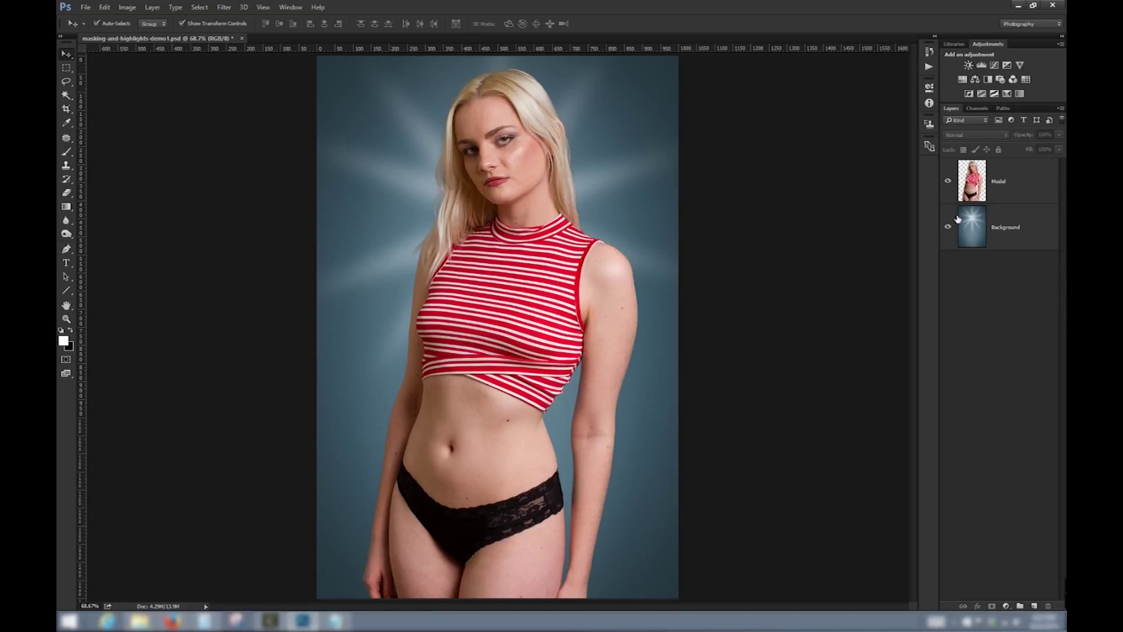
Step: Toggle the visibility of the Background and Model layers to view each one on its own
{"action": "left_click", "coordinate": [960, 235]}
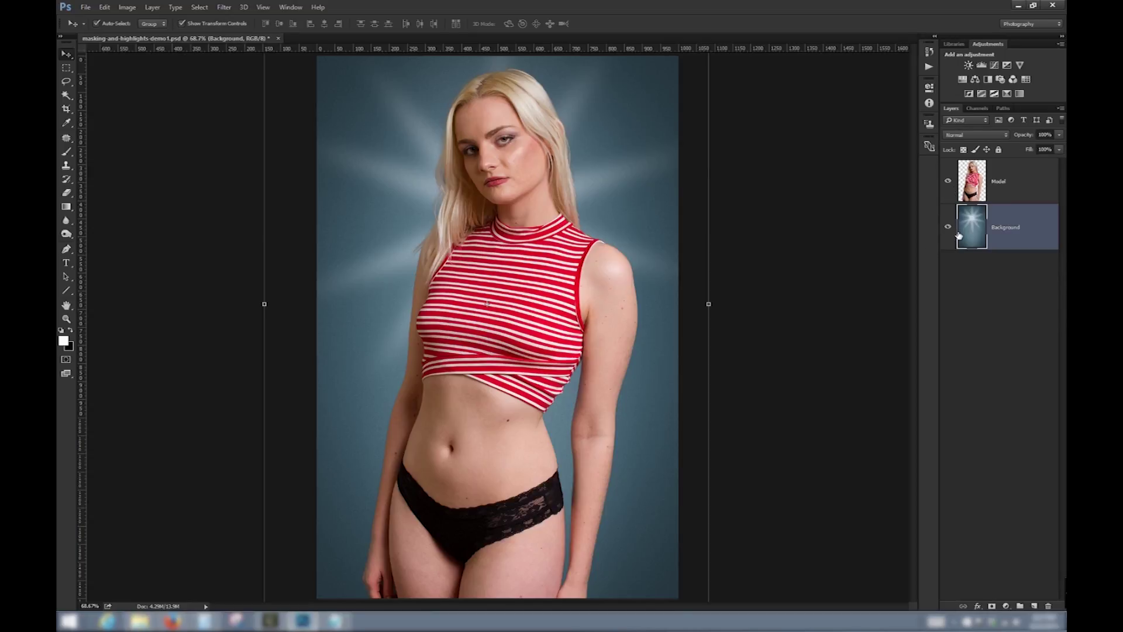
{"action": "left_click", "coordinate": [949, 227]}
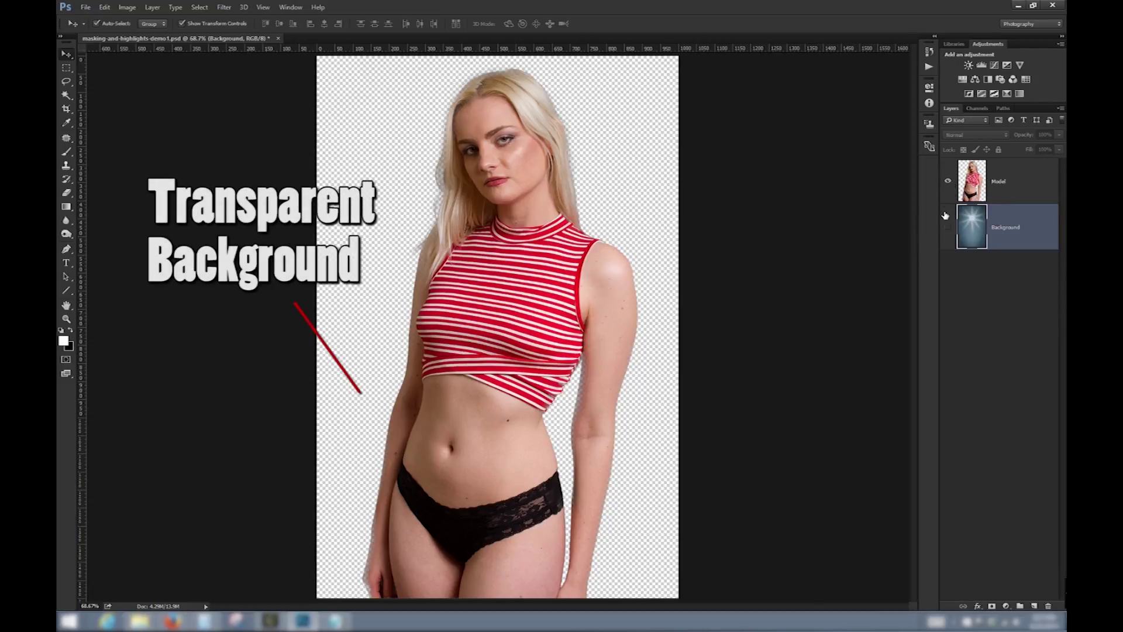
{"action": "left_click", "coordinate": [949, 181]}
{"action": "left_click", "coordinate": [948, 225]}
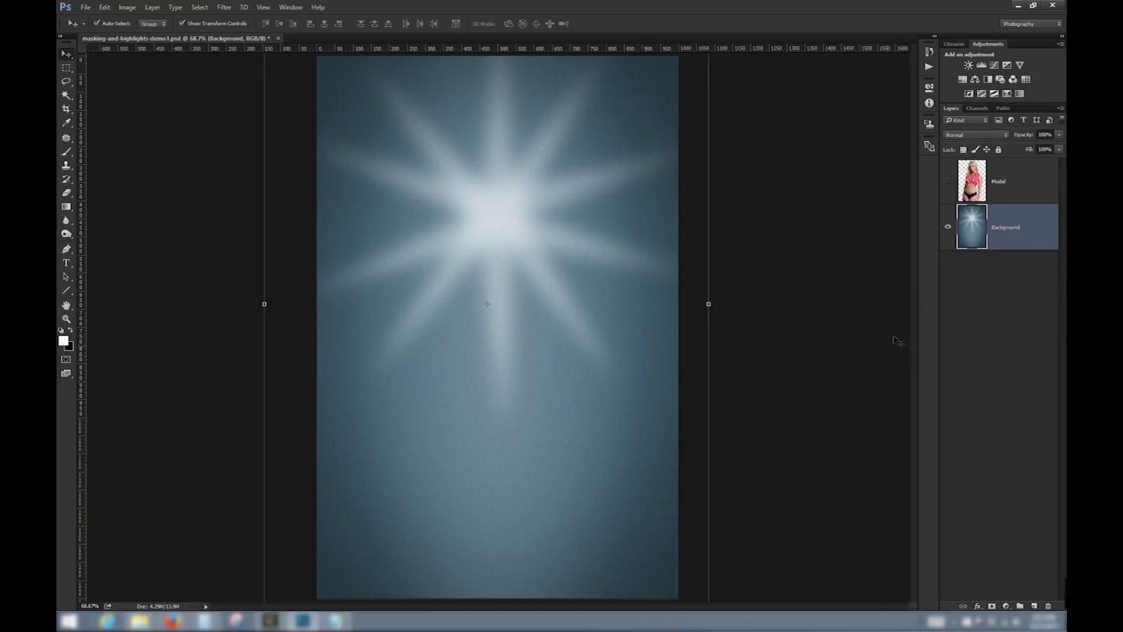
{"action": "left_click", "coordinate": [948, 182]}
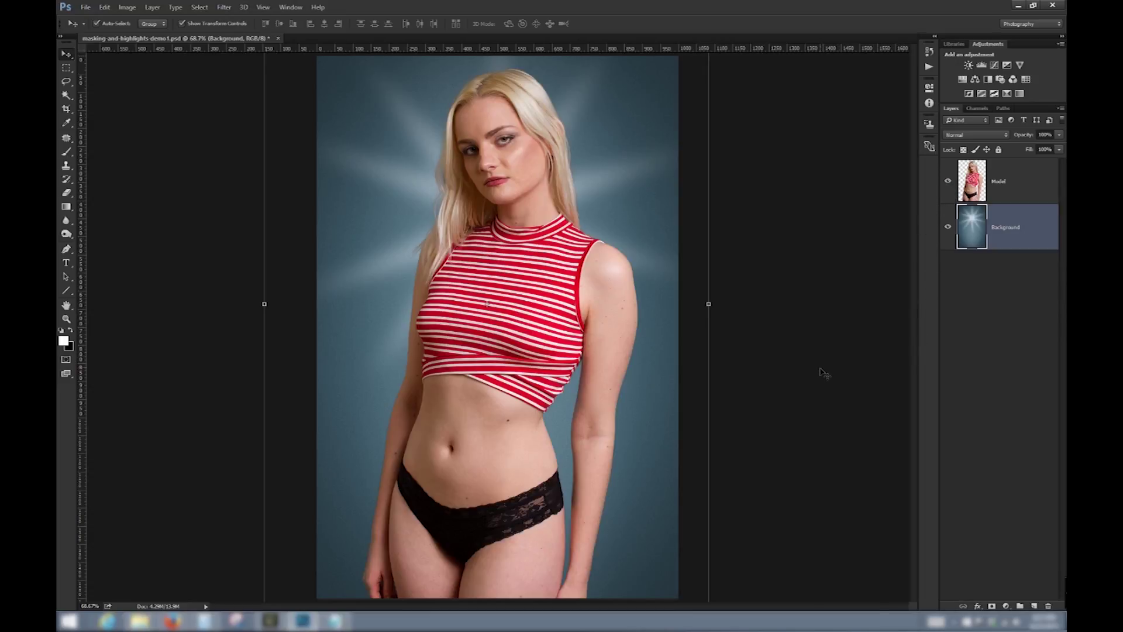
Step: Enter Quick Mask mode with the Model layer active
{"action": "left_click", "coordinate": [1022, 189]}
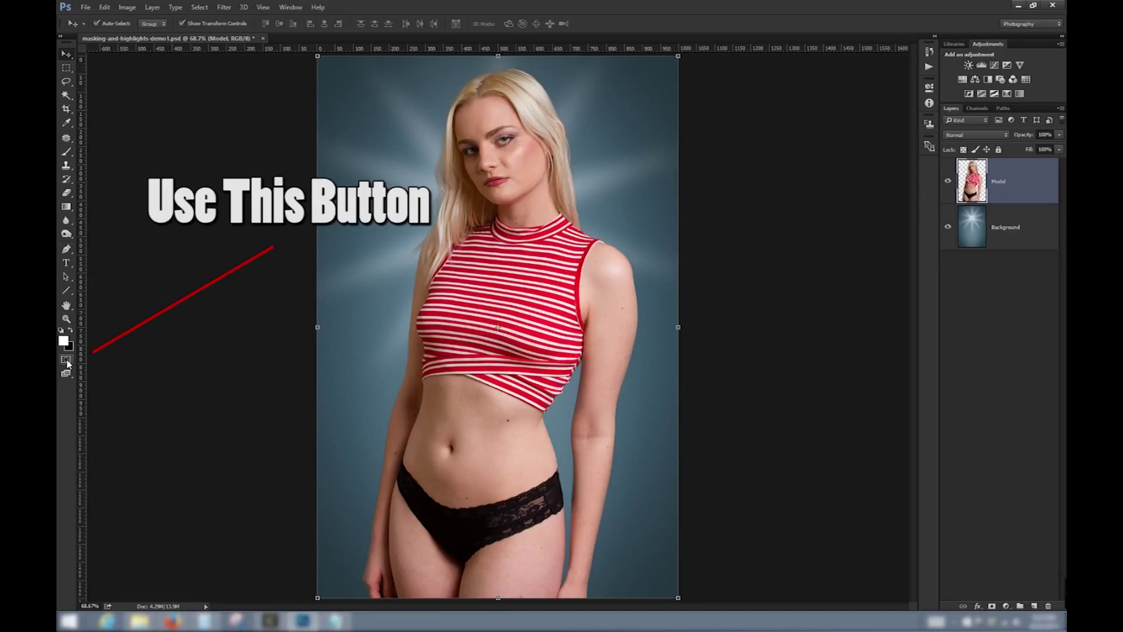
{"action": "left_click", "coordinate": [199, 7]}
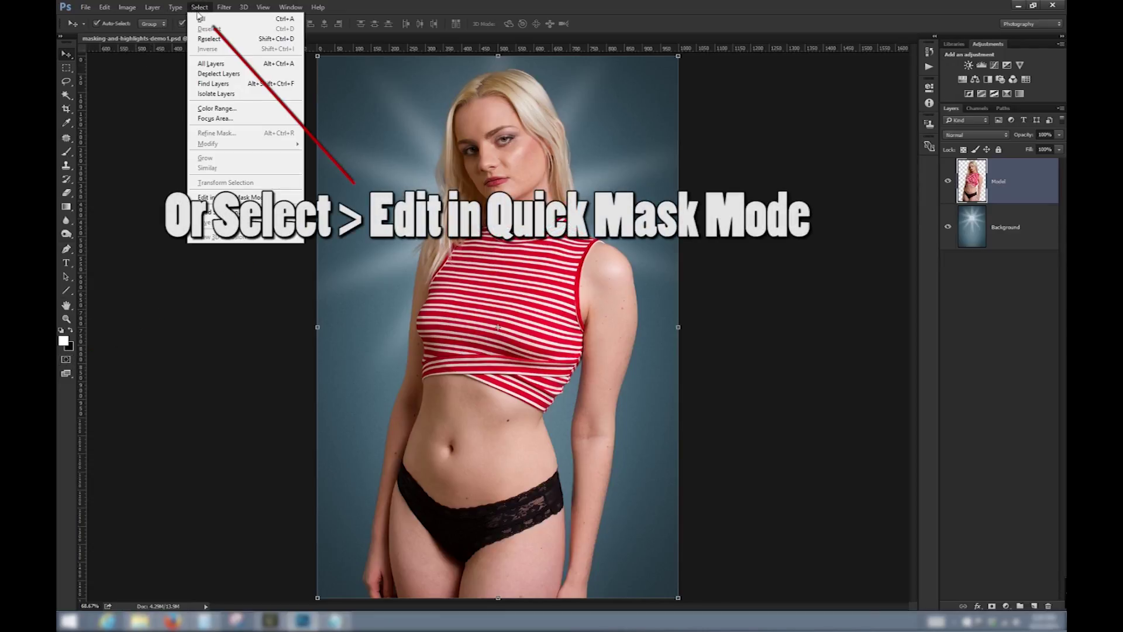
{"action": "left_click", "coordinate": [240, 197]}
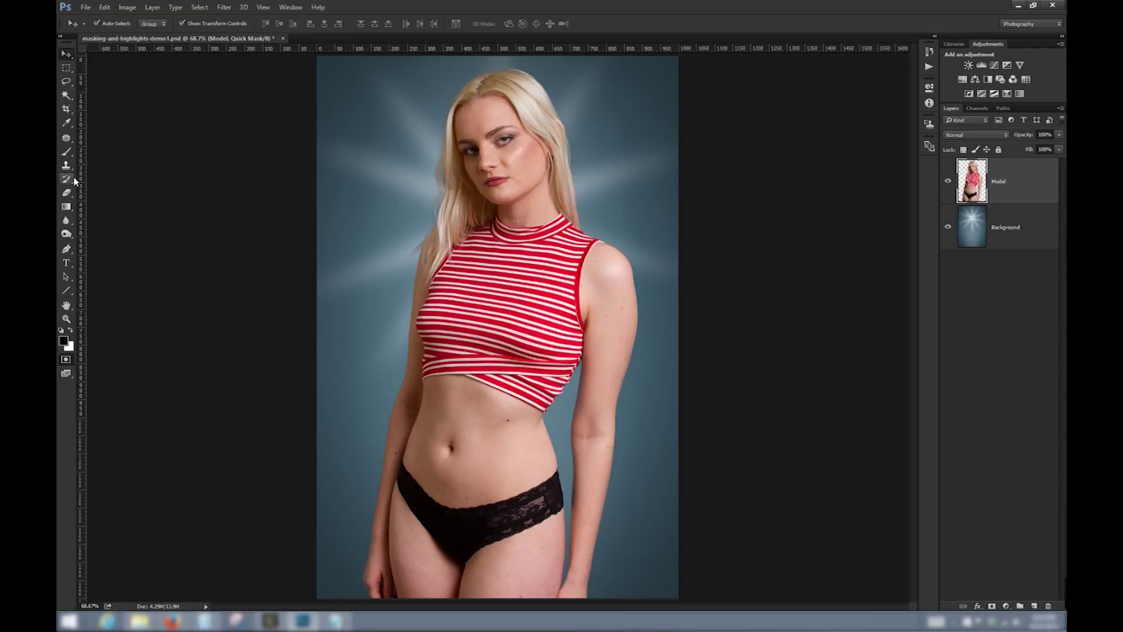
Step: Paint a quick mask with the Brush along the model's whole outline, including the waist edge inside the arm, and convert it to a selection
{"action": "left_click", "coordinate": [69, 152]}
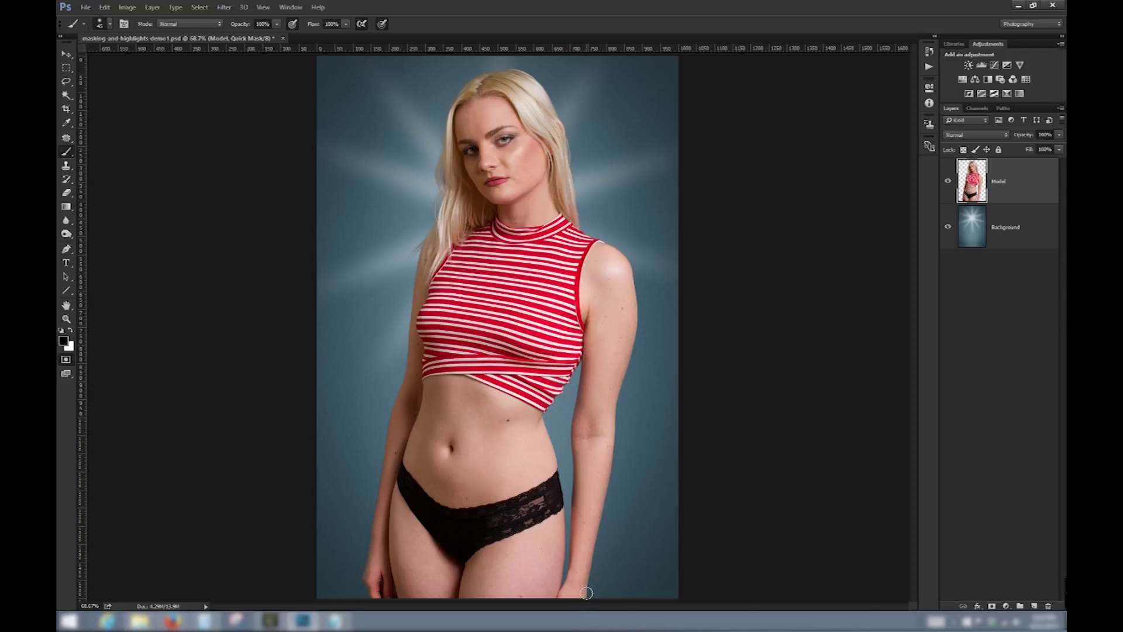
{"action": "left_click_drag", "start_coordinate": [588, 595], "coordinate": [594, 544]}
{"action": "left_click_drag", "start_coordinate": [604, 501], "coordinate": [633, 342]}
{"action": "left_click_drag", "start_coordinate": [637, 302], "coordinate": [633, 270]}
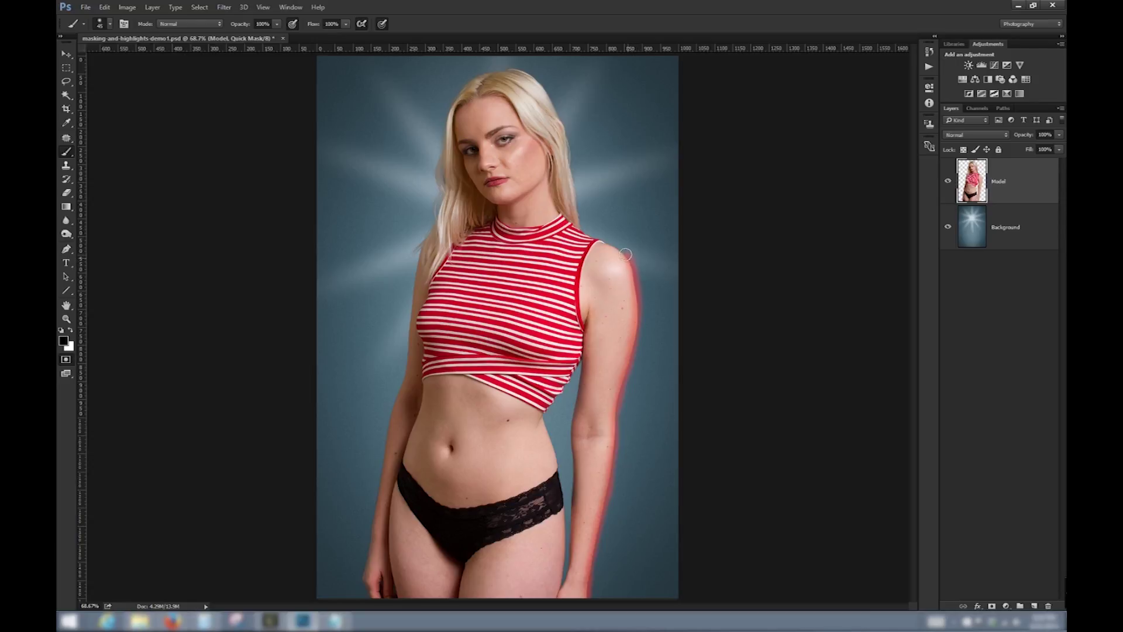
{"action": "left_click_drag", "start_coordinate": [599, 237], "coordinate": [581, 224]}
{"action": "mouse_move", "coordinate": [579, 197]}
{"action": "left_mouse_down"}
{"action": "mouse_move", "coordinate": [580, 215]}
{"action": "mouse_move", "coordinate": [574, 191]}
{"action": "left_mouse_up"}
{"action": "mouse_move", "coordinate": [555, 106]}
{"action": "left_mouse_down"}
{"action": "mouse_move", "coordinate": [522, 70]}
{"action": "mouse_move", "coordinate": [376, 495]}
{"action": "mouse_move", "coordinate": [369, 592]}
{"action": "mouse_move", "coordinate": [361, 572]}
{"action": "left_mouse_up"}
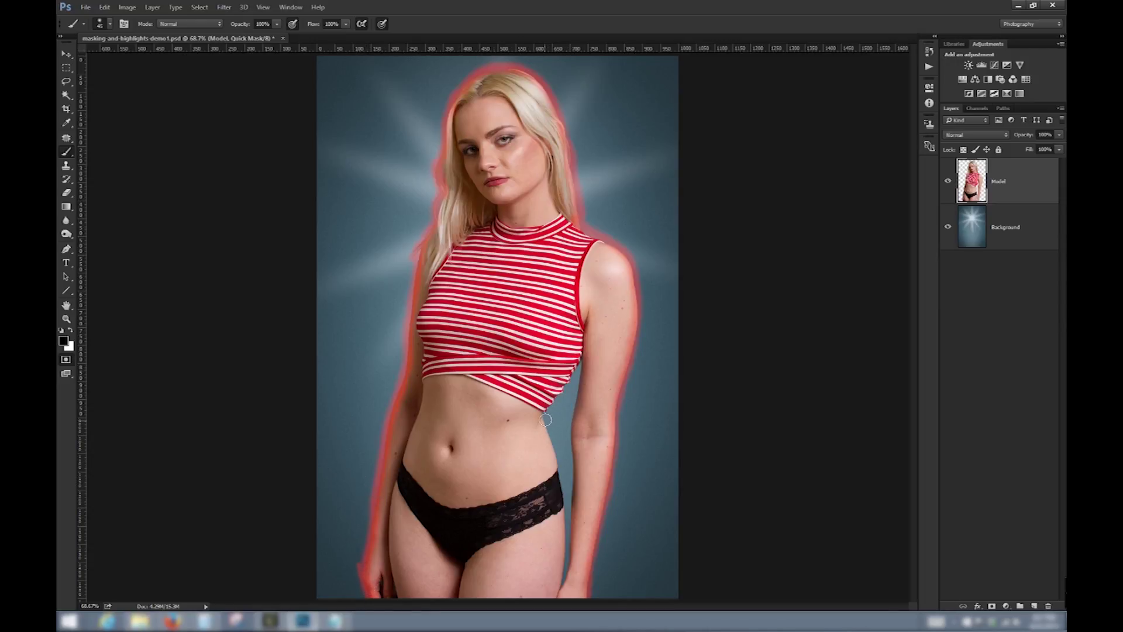
{"action": "mouse_move", "coordinate": [543, 418]}
{"action": "left_mouse_down"}
{"action": "mouse_move", "coordinate": [559, 466]}
{"action": "mouse_move", "coordinate": [542, 421]}
{"action": "mouse_move", "coordinate": [565, 497]}
{"action": "mouse_move", "coordinate": [554, 594]}
{"action": "mouse_move", "coordinate": [571, 550]}
{"action": "mouse_move", "coordinate": [577, 369]}
{"action": "mouse_move", "coordinate": [547, 411]}
{"action": "left_mouse_up"}
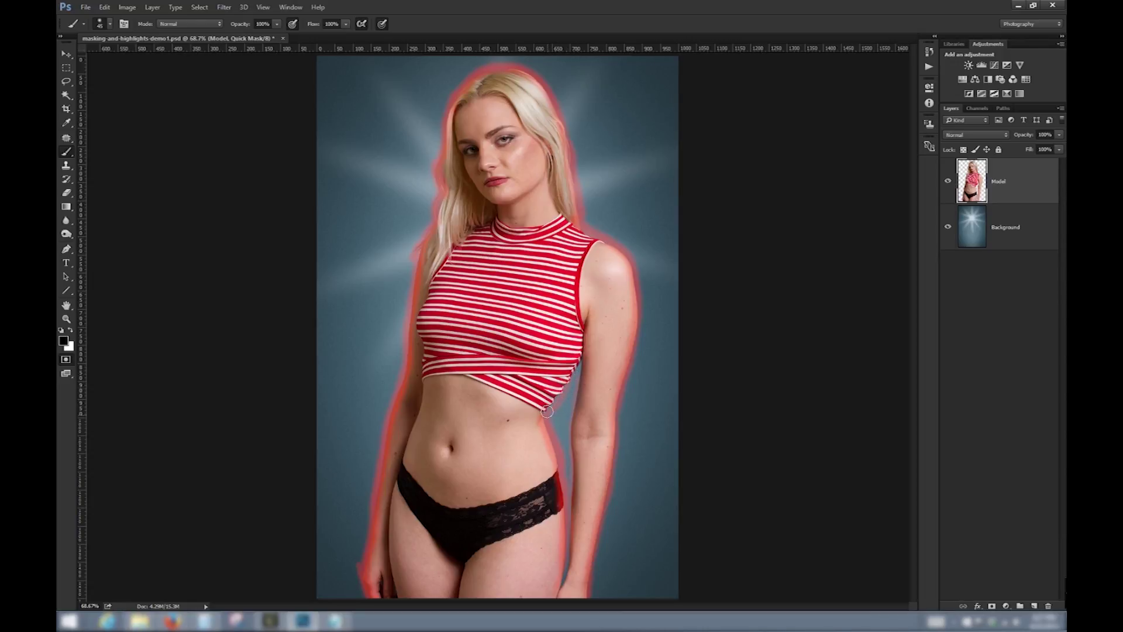
{"action": "key", "text": "q"}
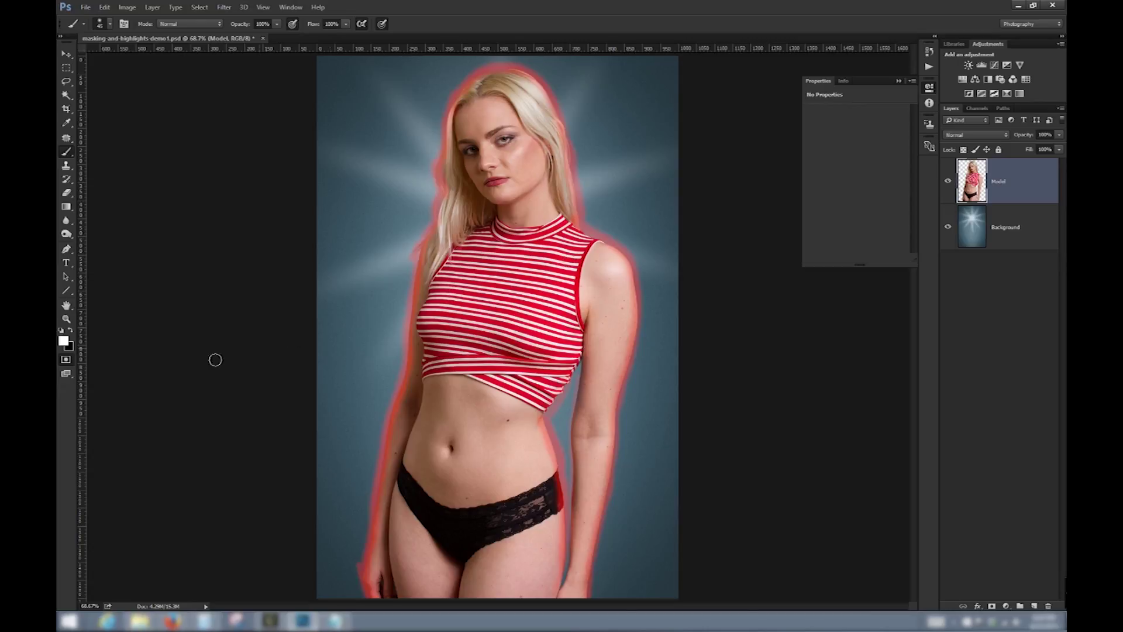
{"action": "left_click", "coordinate": [66, 361]}
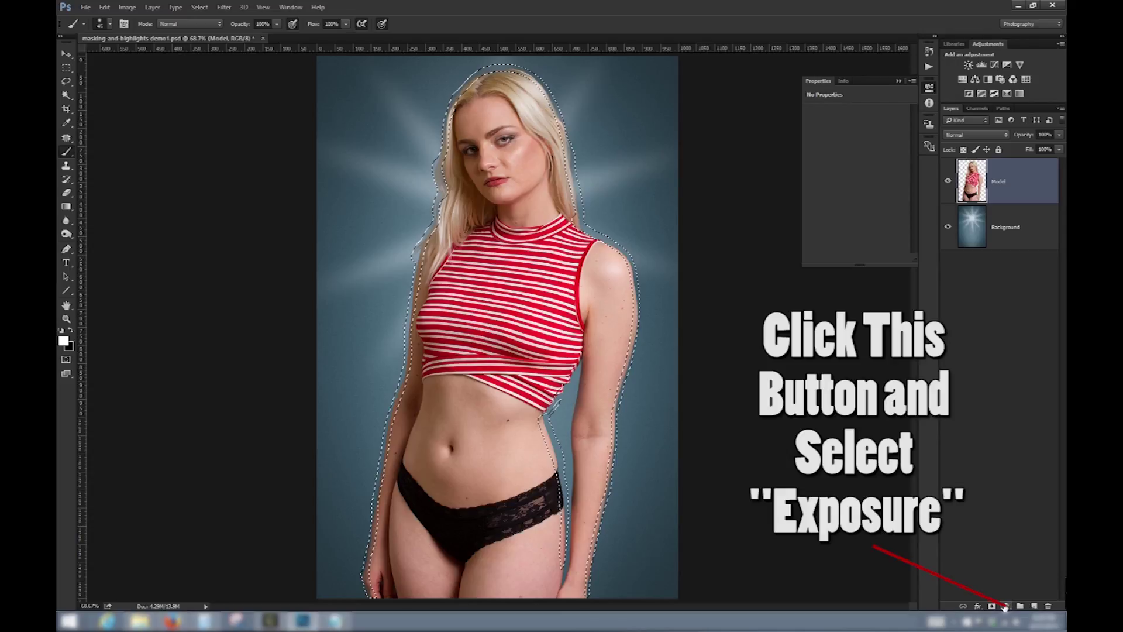
Step: Add an Exposure adjustment layer clipped to the Model layer from the selection and set its exposure to +9.21
{"action": "left_click", "coordinate": [153, 7]}
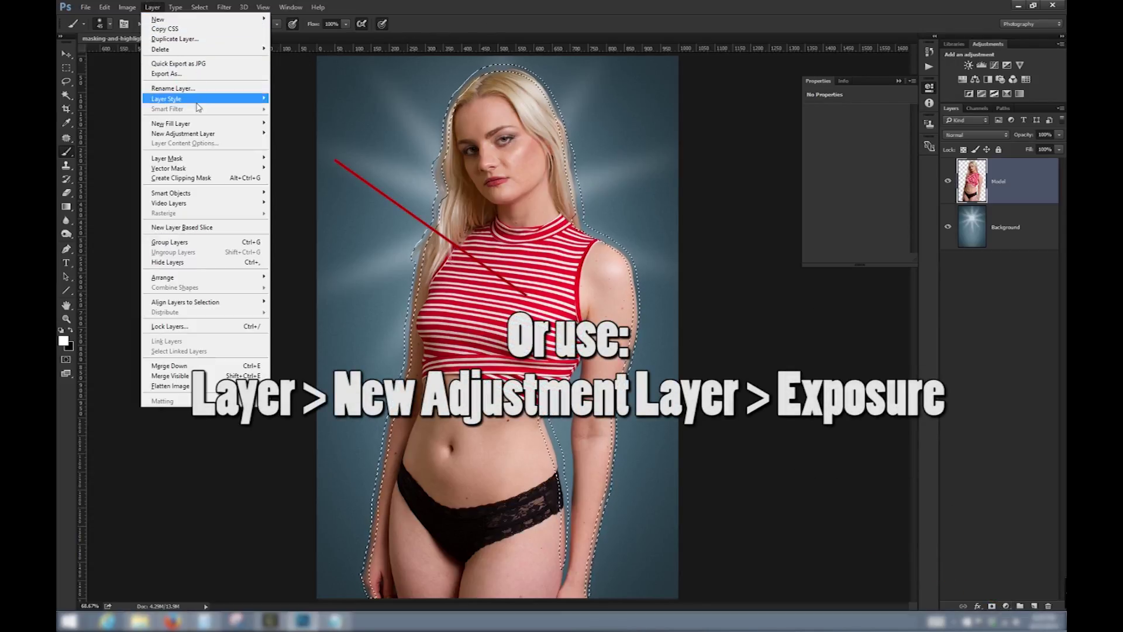
{"action": "mouse_move", "coordinate": [209, 135]}
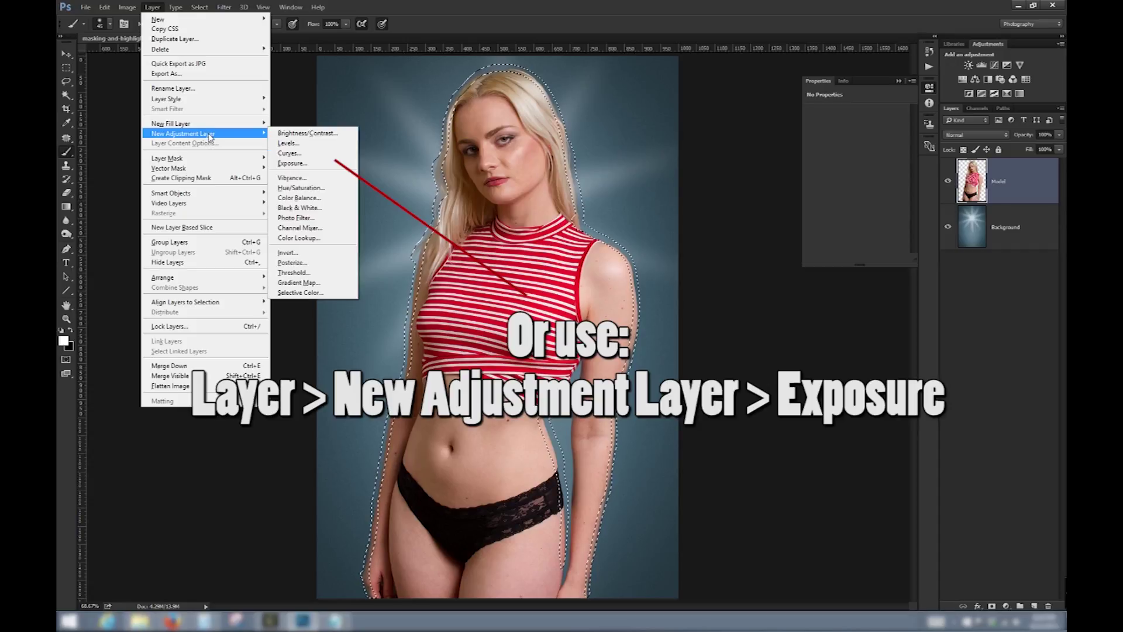
{"action": "left_click", "coordinate": [313, 165]}
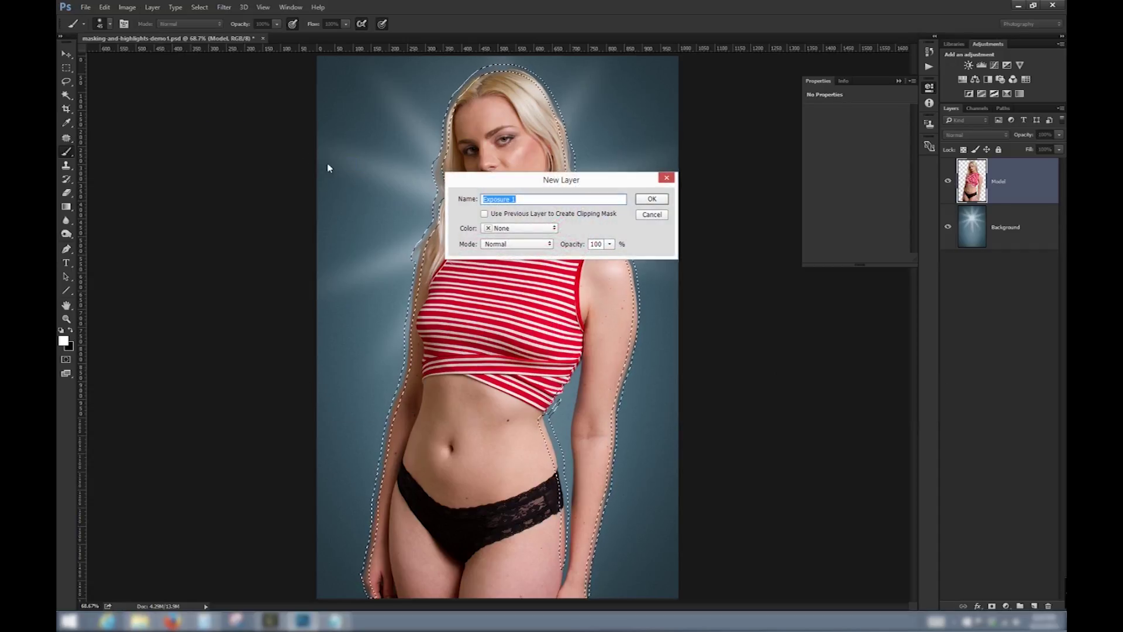
{"action": "left_click", "coordinate": [485, 214]}
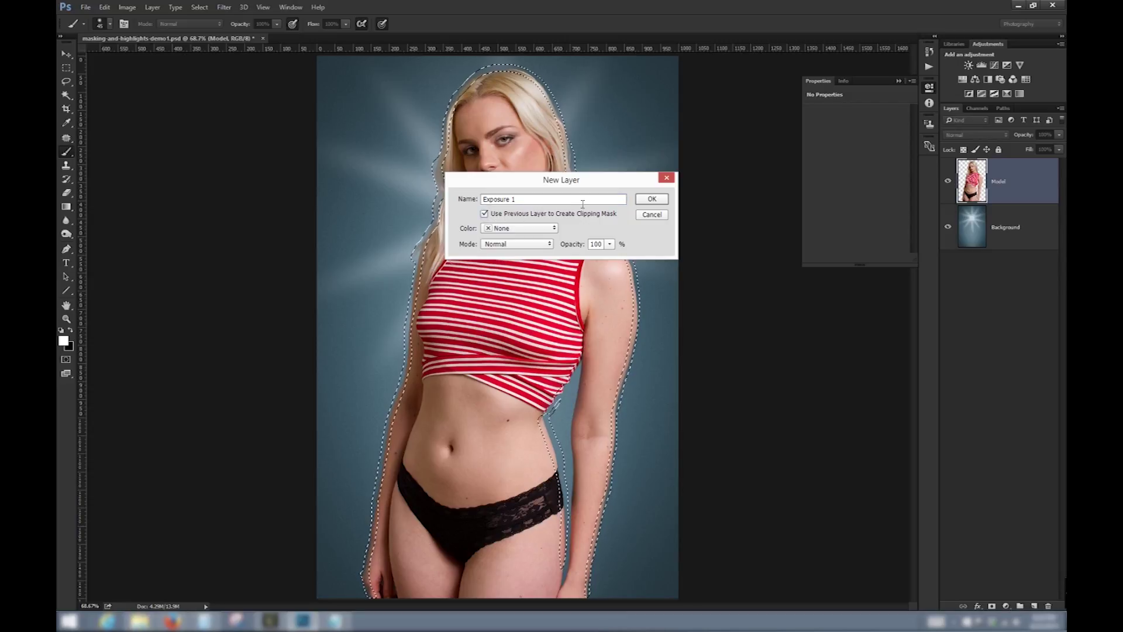
{"action": "left_click", "coordinate": [652, 198]}
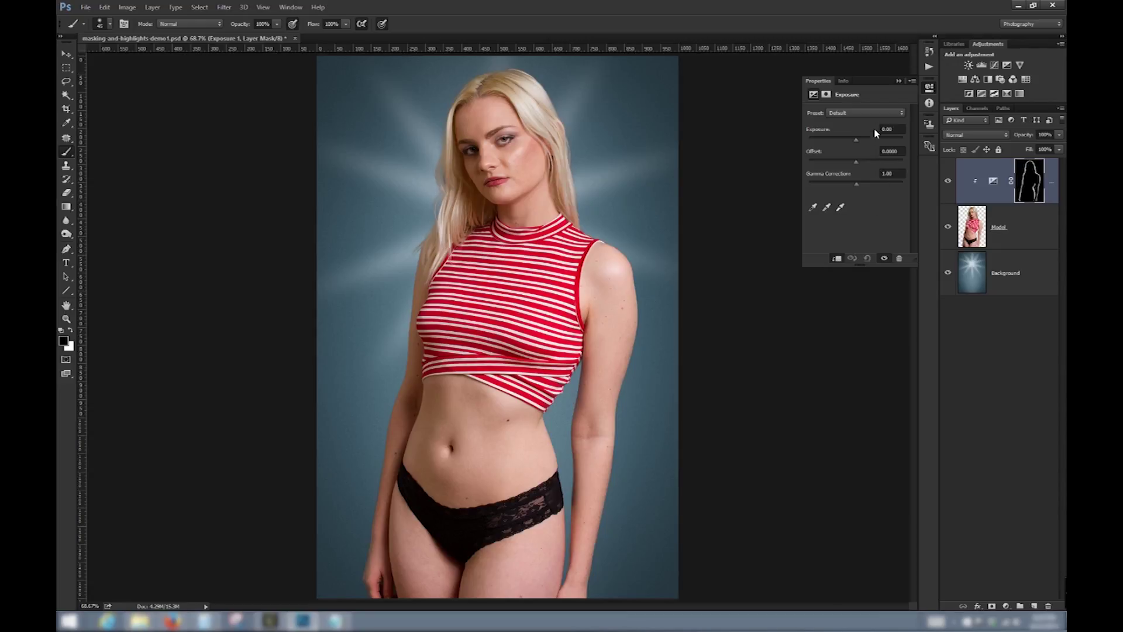
{"action": "mouse_move", "coordinate": [856, 143]}
{"action": "left_mouse_down"}
{"action": "mouse_move", "coordinate": [907, 144]}
{"action": "mouse_move", "coordinate": [890, 144]}
{"action": "left_mouse_up"}
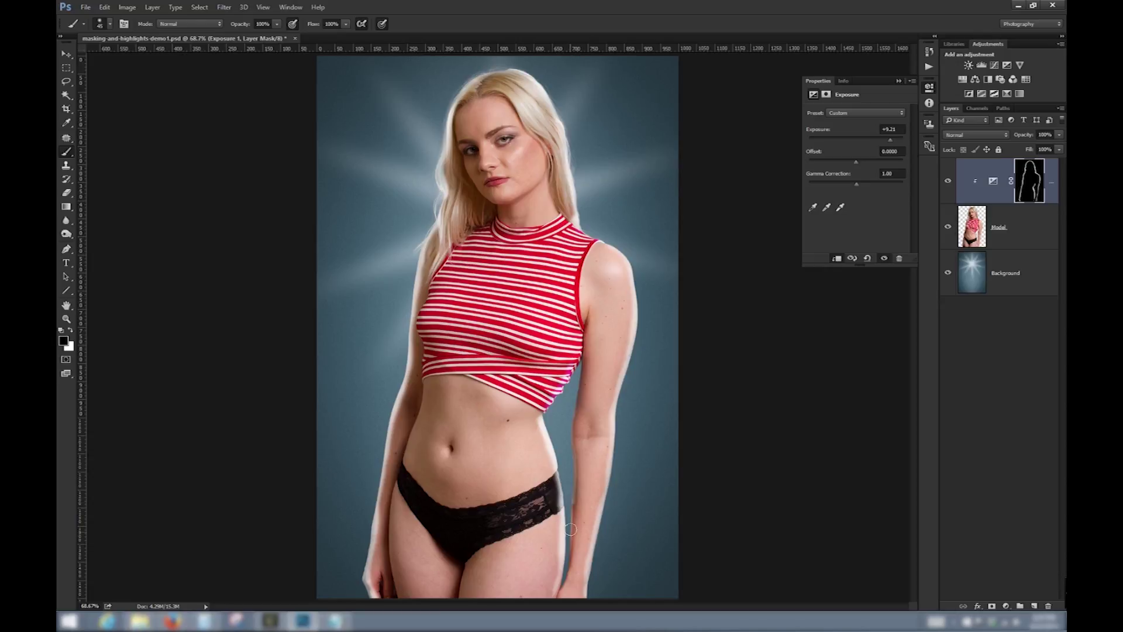
Step: Touch up the Exposure layer's mask along the model's arm and hand edges, swapping black and white, and enlarge the brush
{"action": "left_click", "coordinate": [1035, 186]}
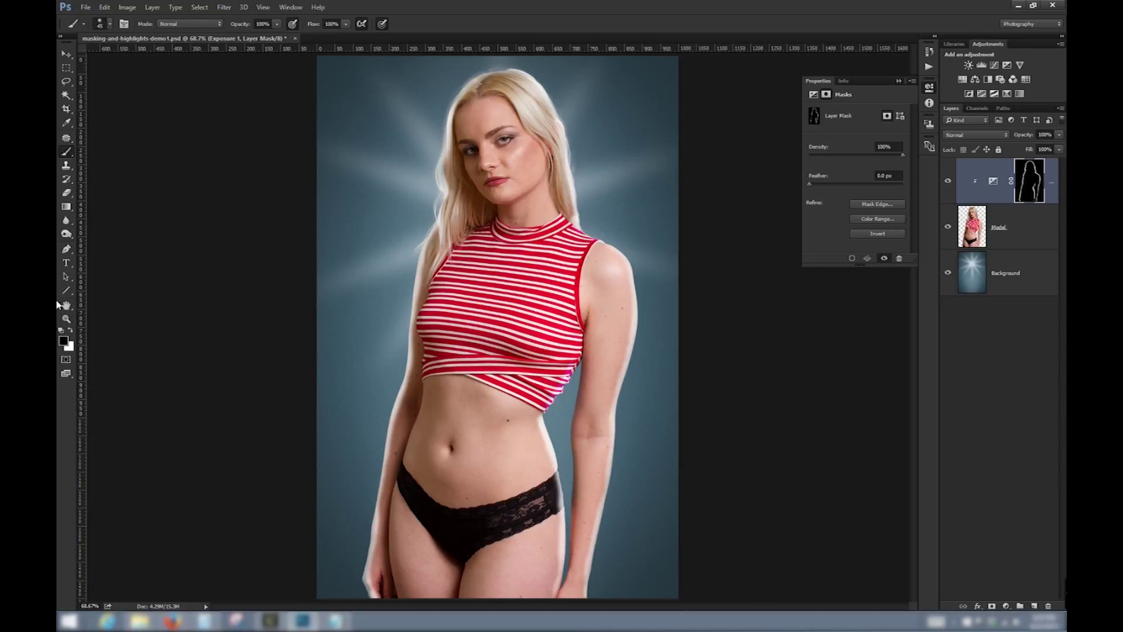
{"action": "left_click", "coordinate": [70, 332]}
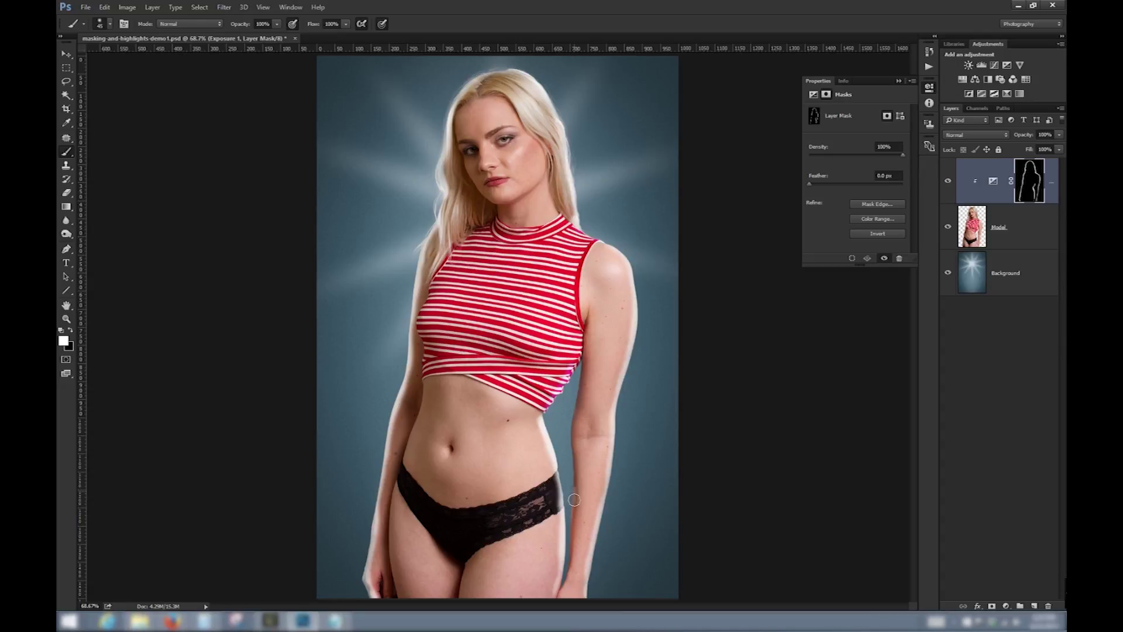
{"action": "left_click", "coordinate": [571, 439], "text": "alt"}
{"action": "key", "text": "x"}
{"action": "mouse_move", "coordinate": [372, 588]}
{"action": "left_mouse_down"}
{"action": "mouse_move", "coordinate": [373, 557]}
{"action": "mouse_move", "coordinate": [375, 589]}
{"action": "mouse_move", "coordinate": [373, 507]}
{"action": "left_mouse_up"}
{"action": "key", "text": "x"}
{"action": "key", "text": "bracketright"}
{"action": "key", "text": "bracketright"}
{"action": "key", "text": "bracketright"}
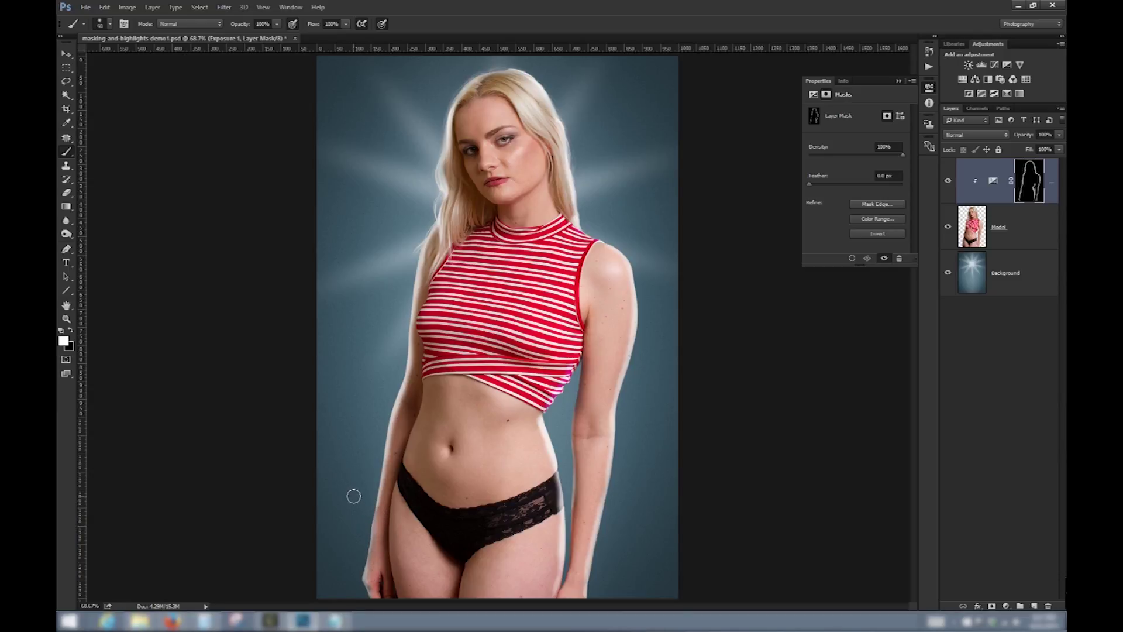
{"action": "key", "text": "bracketright"}
{"action": "key", "text": "bracketright"}
Step: Set the Exposure adjustment layer's exposure to +1.42
{"action": "left_click", "coordinate": [814, 94]}
{"action": "mouse_move", "coordinate": [872, 142]}
{"action": "left_mouse_down"}
{"action": "mouse_move", "coordinate": [855, 147]}
{"action": "mouse_move", "coordinate": [865, 145]}
{"action": "left_mouse_up"}
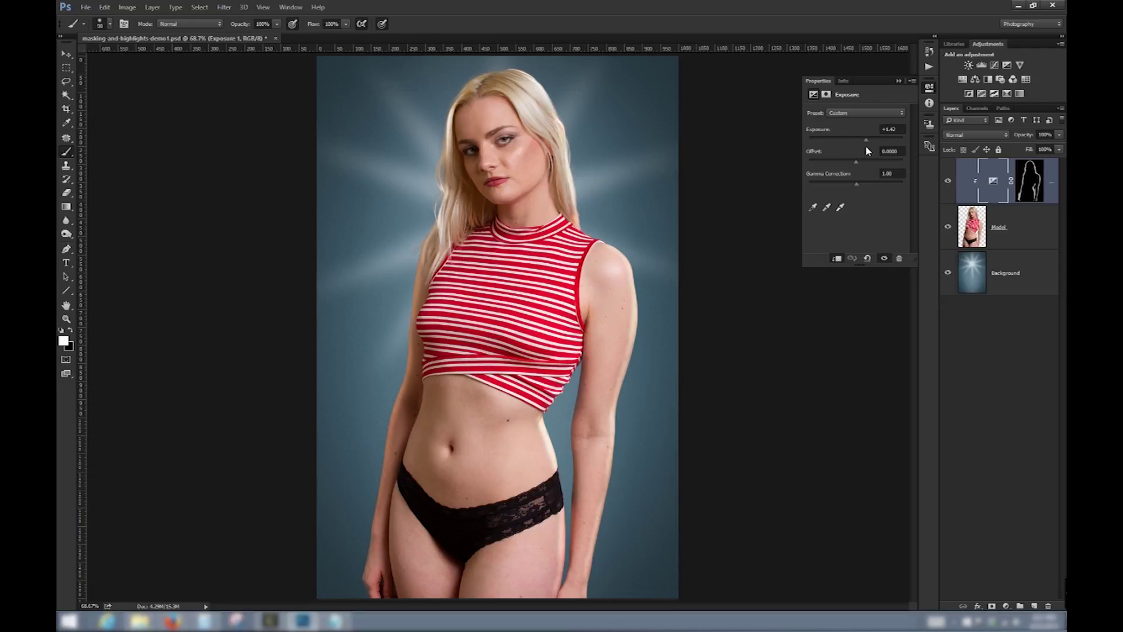